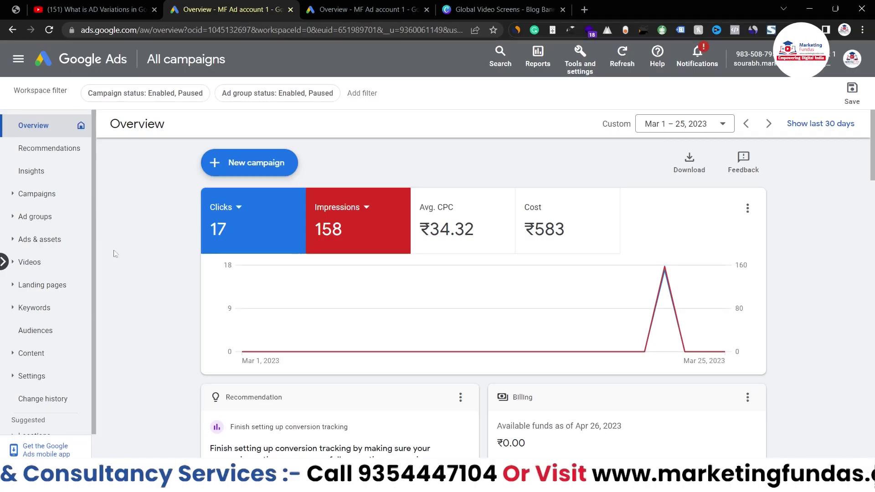
Reveal the full left-navigation section list with Show more
scroll(116, 253, "down", 5)
scroll(116, 253, "up", 5)
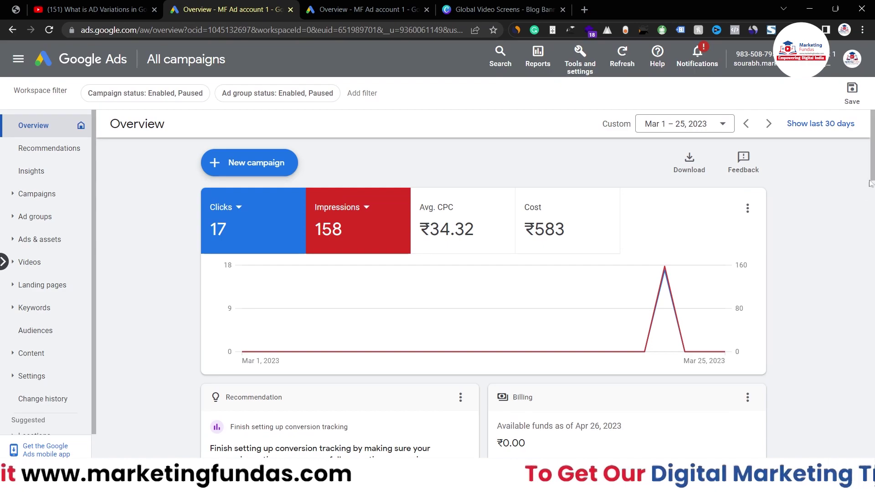
left_click_drag(873, 169, 873, 95)
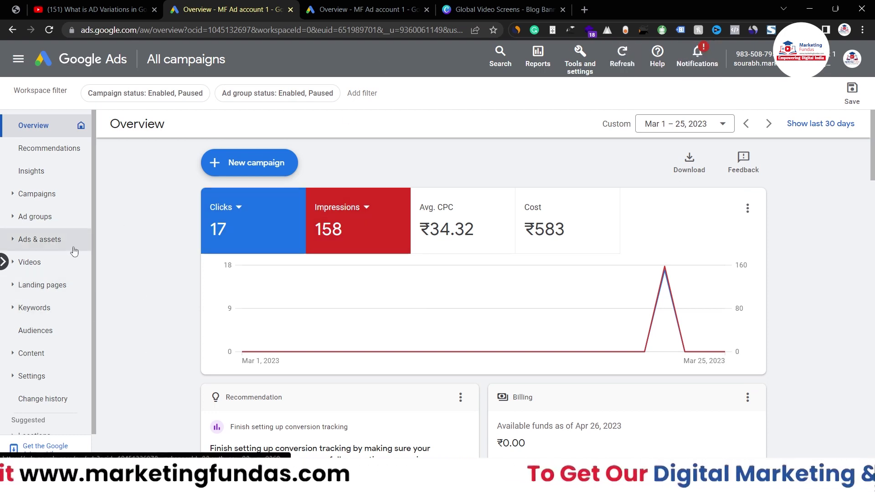
scroll(74, 252, "down", 1)
scroll(74, 252, "down", 1)
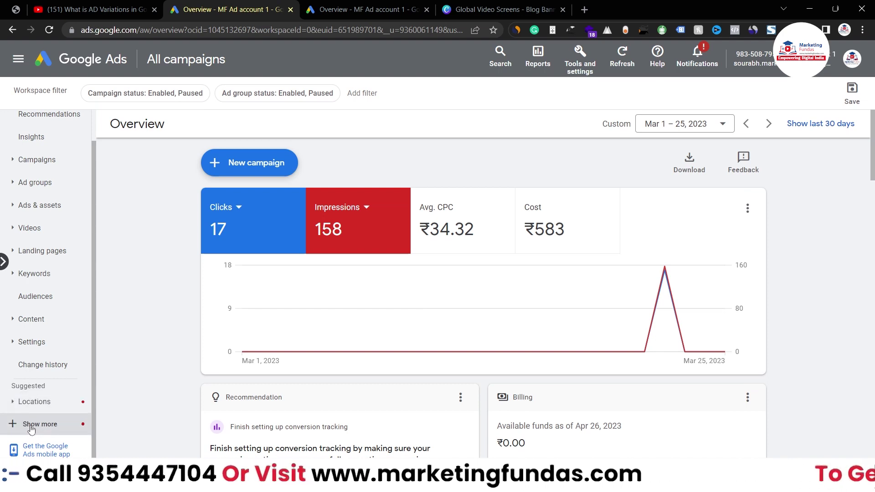
left_click(53, 429)
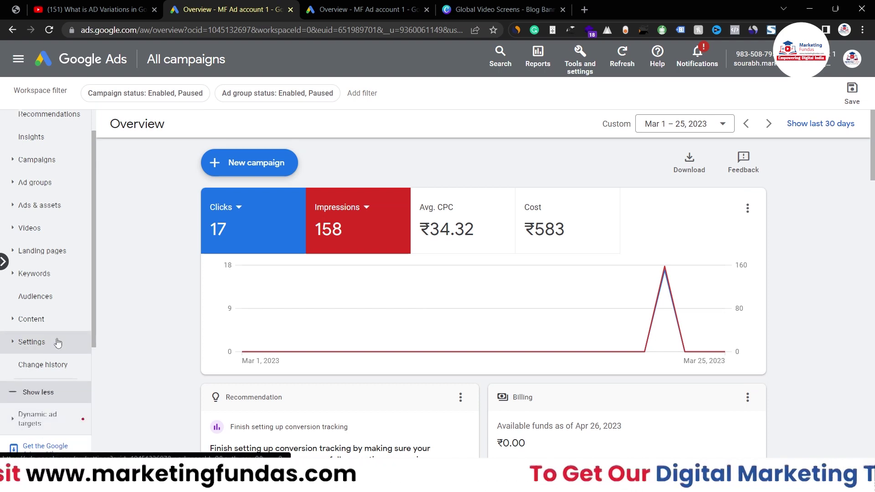
Check the All experiments page, which shows none, then return to the account Overview
scroll(54, 366, "down", 4)
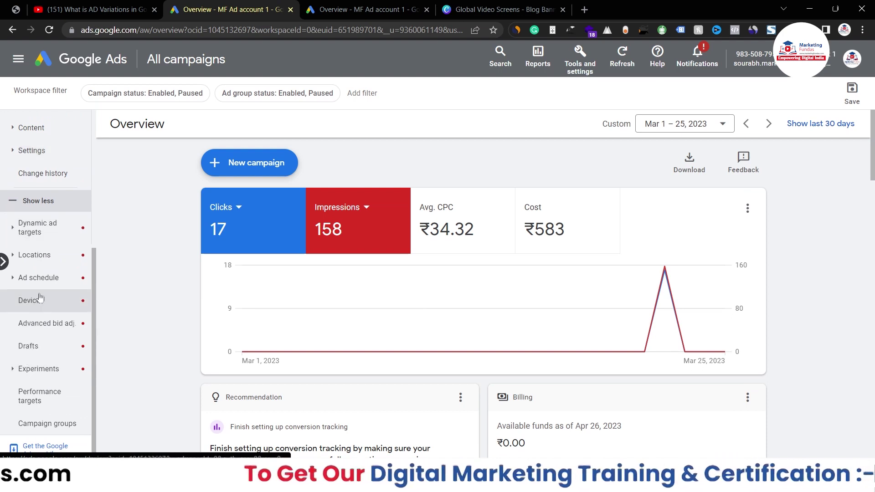
left_click(40, 372)
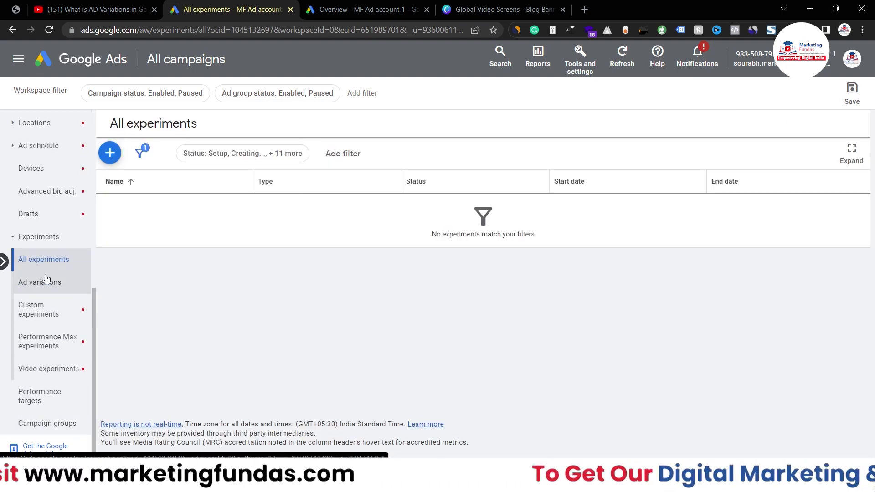
scroll(44, 288, "up", 8)
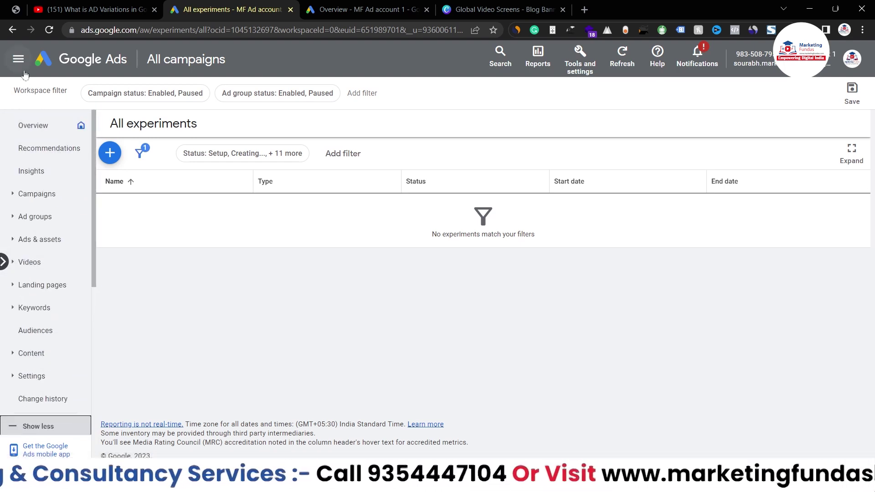
left_click(44, 125)
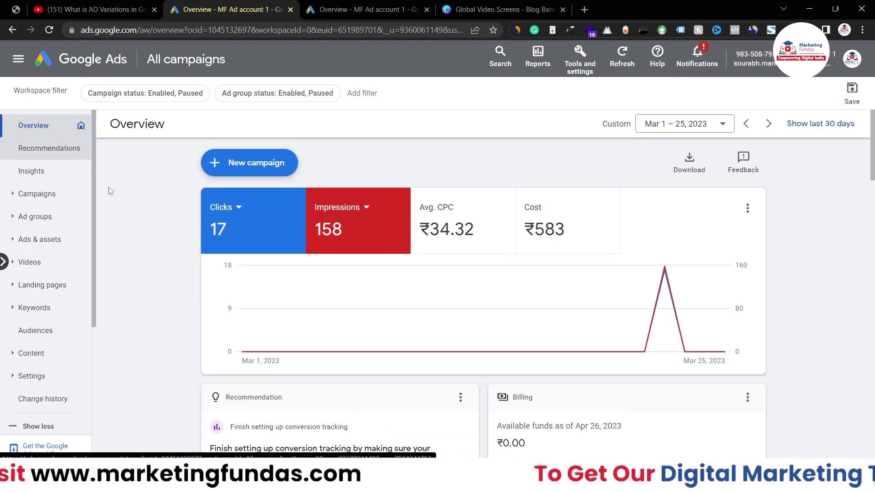
Enter the Marketing Fundas PPC Tutorial campaign, pass through its Ads page, and land on its Overview
left_click(37, 196)
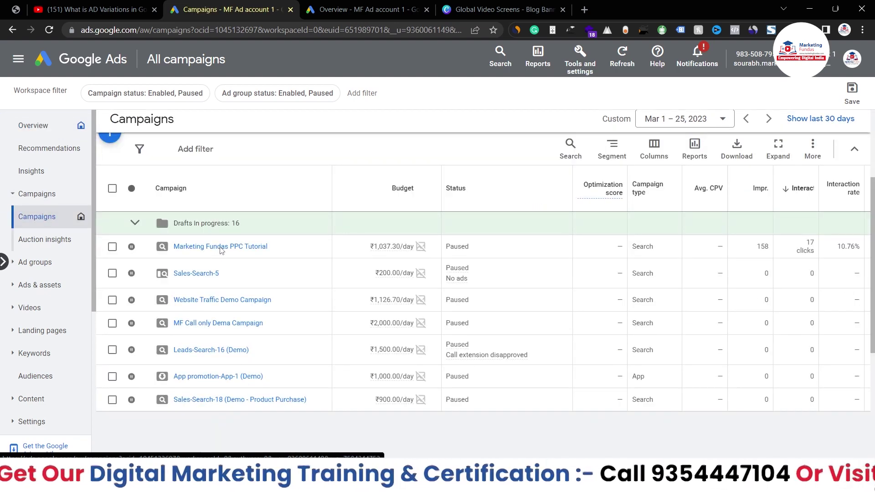
left_click(226, 251)
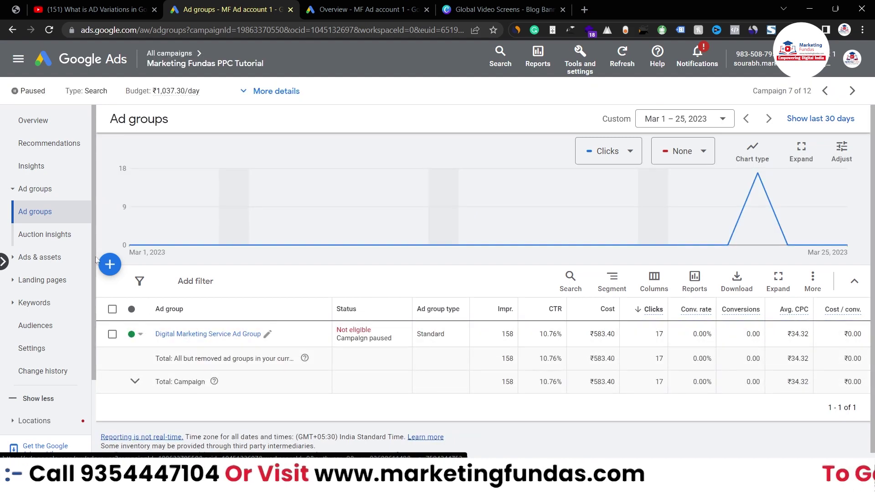
left_click(44, 259)
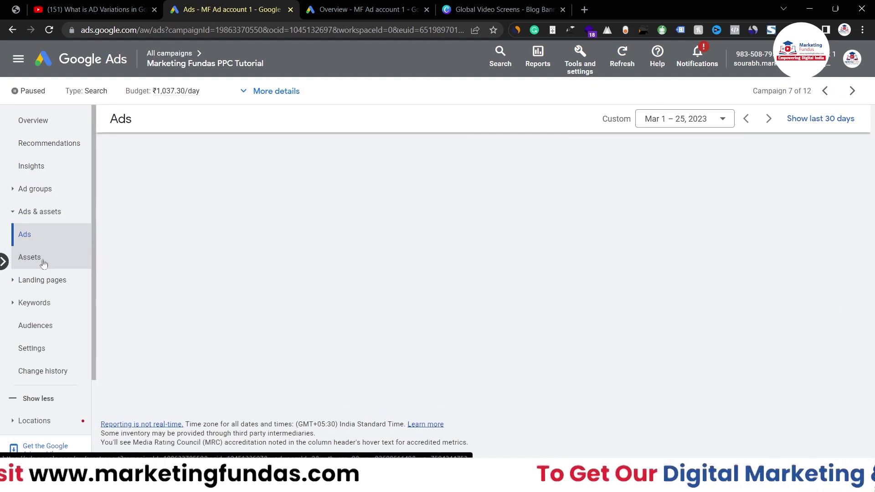
left_click(109, 266)
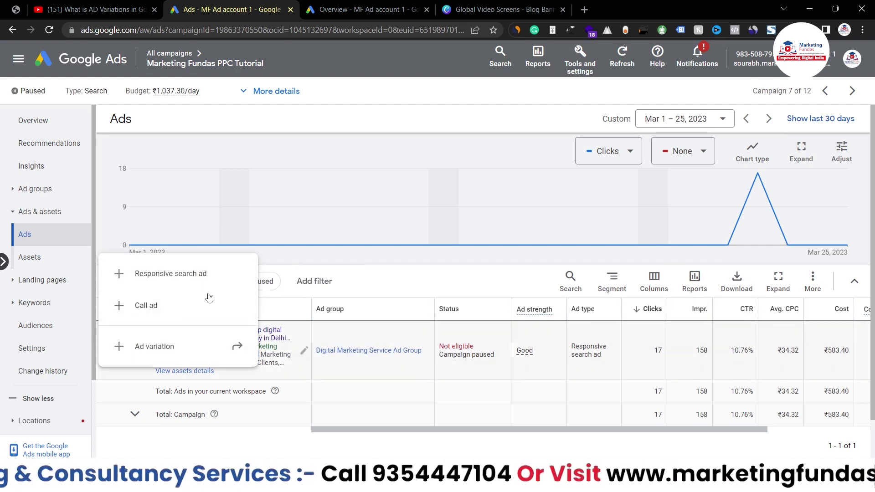
scroll(101, 176, "down", 1)
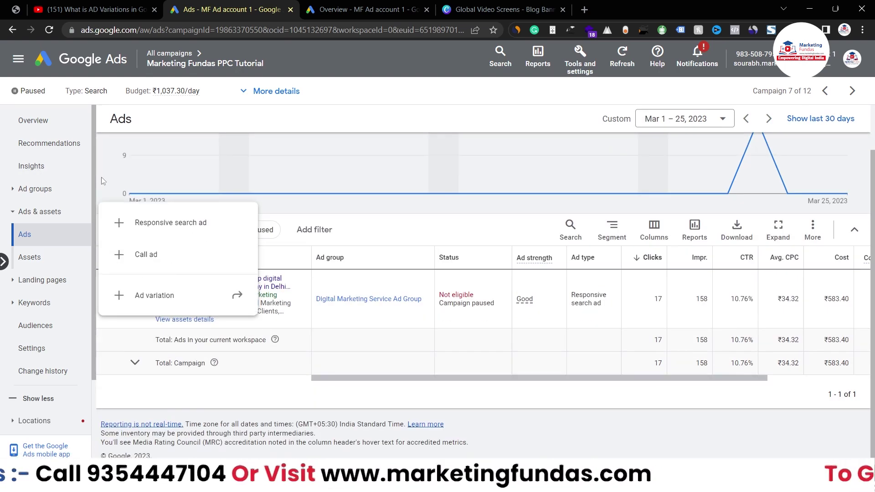
left_click(26, 129)
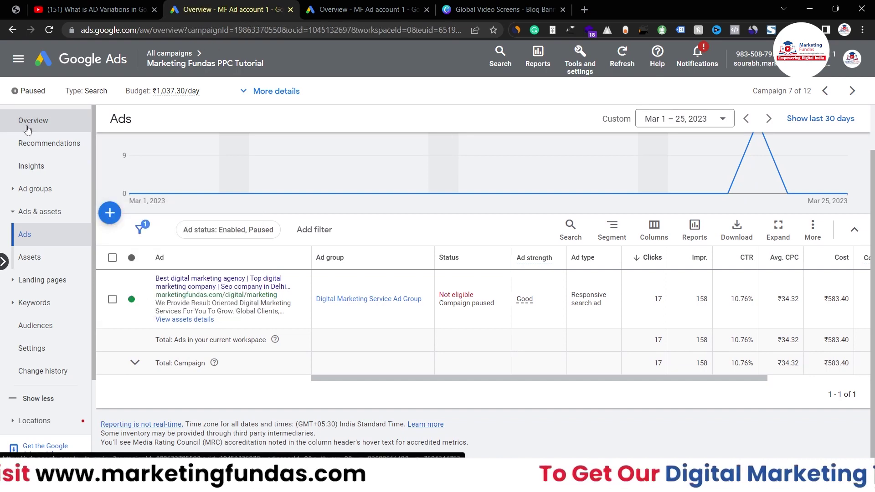
scroll(45, 274, "down", 2)
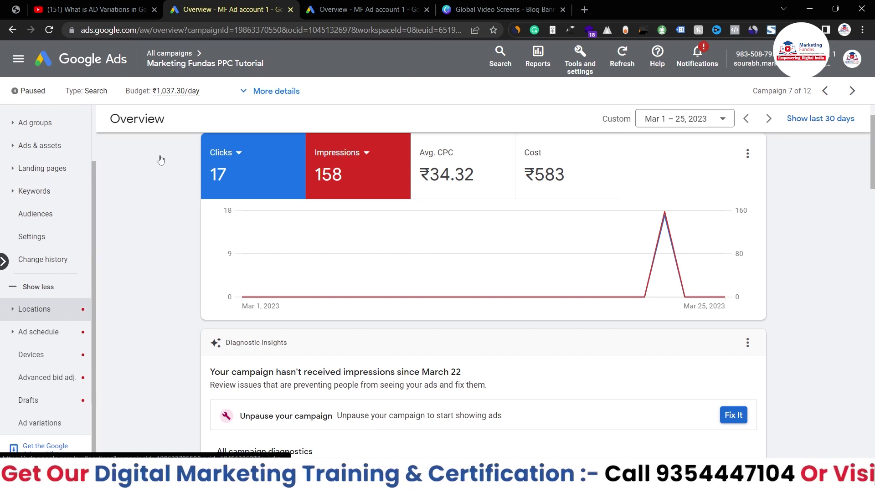
From Ad variations, switch to All campaigns and start a New ad variation for responsive search ads
left_click(29, 425)
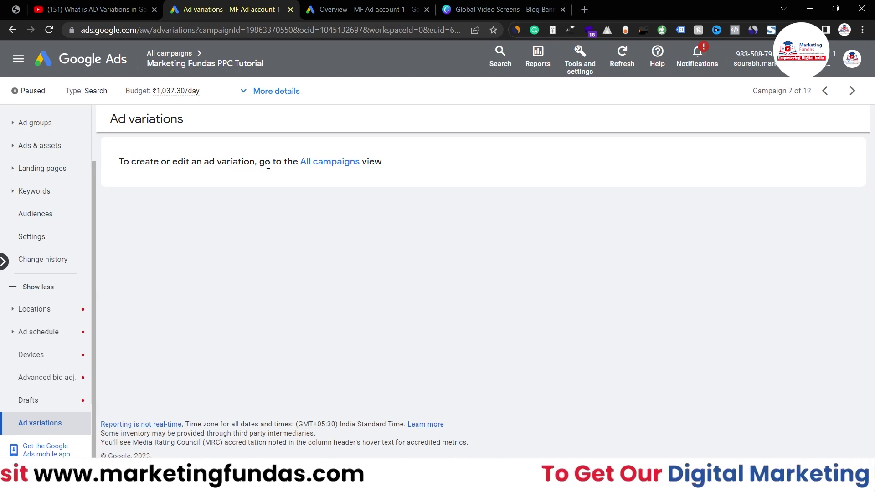
left_click(322, 166)
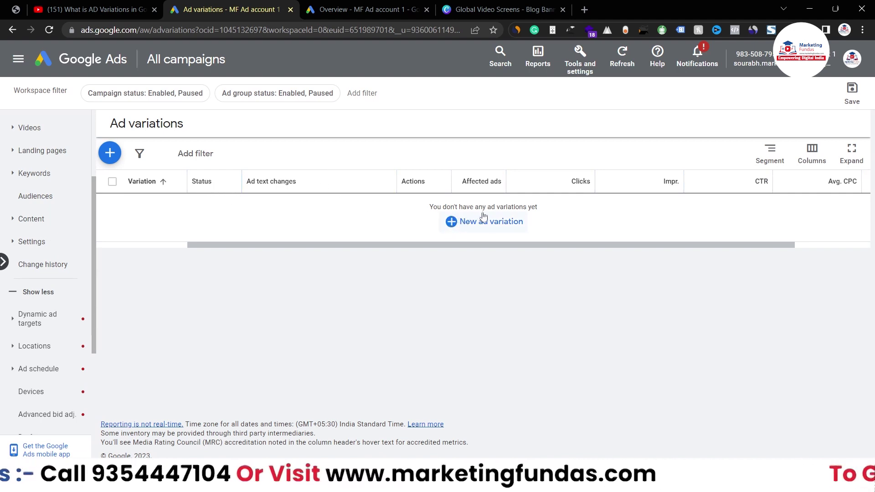
left_click(477, 232)
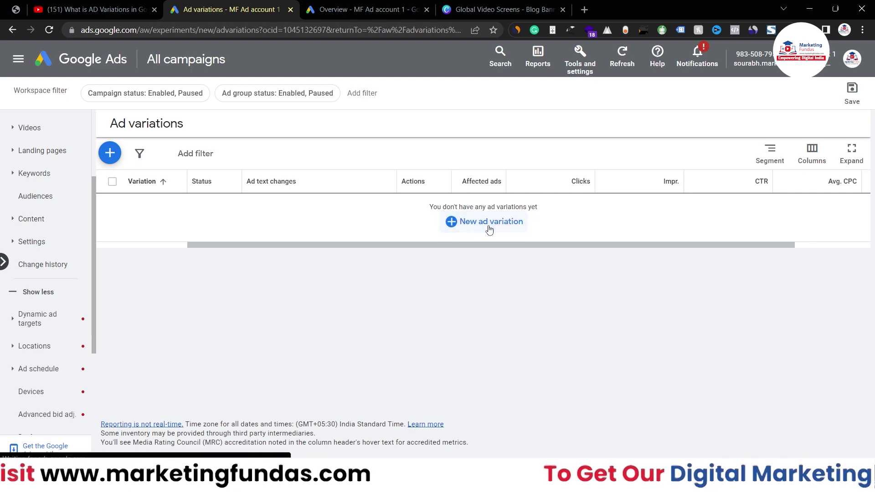
scroll(487, 288, "down", 4)
scroll(487, 288, "up", 4)
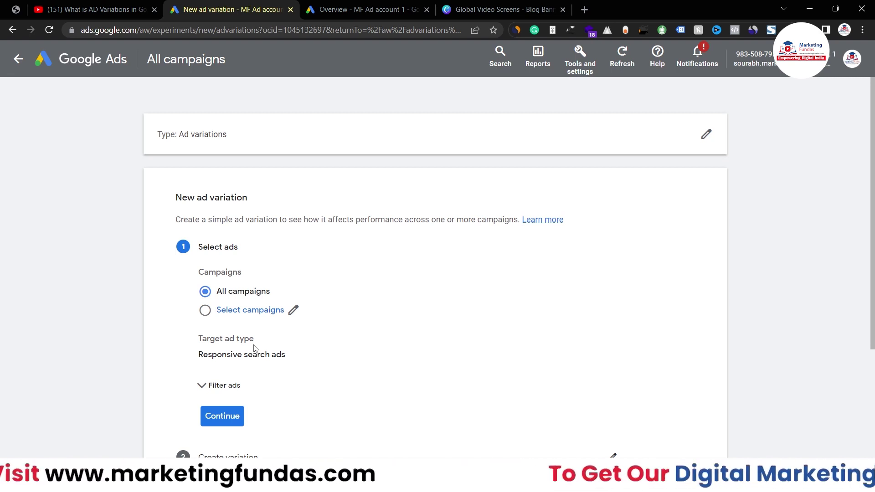
Restrict the variation to the Marketing Fundas PPC Tutorial campaign through Select campaigns
left_click(239, 315)
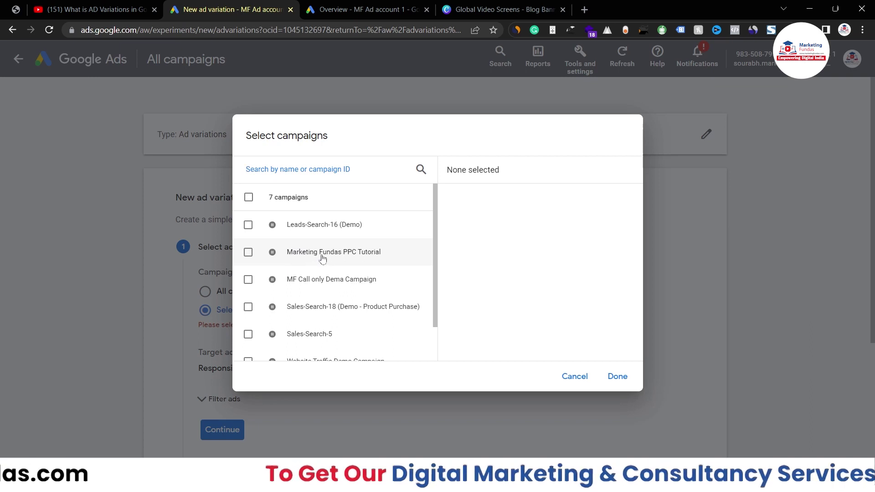
left_click(248, 252)
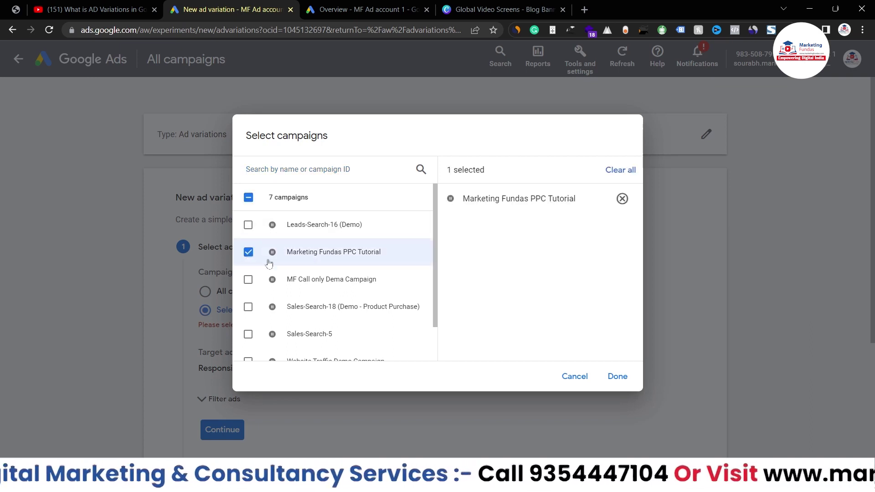
left_click(617, 376)
Expand Filter ads and browse its attribute list, closing it without applying any filter
scroll(415, 301, "down", 2)
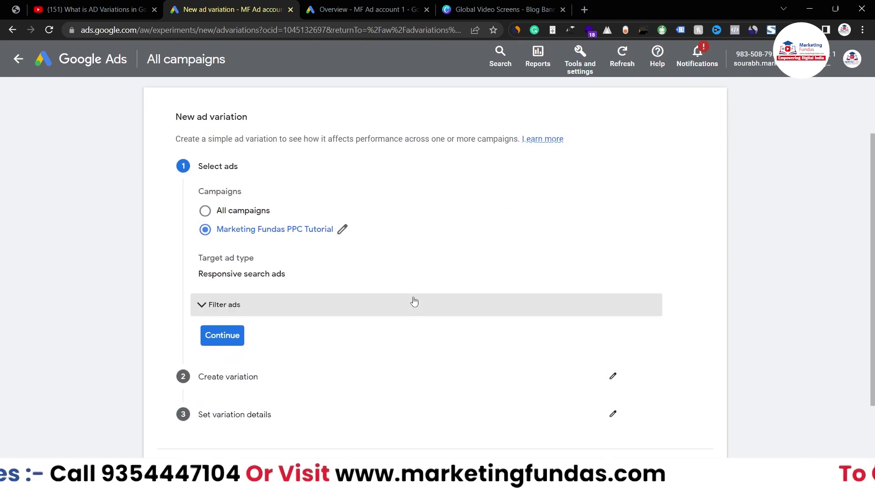
left_click(207, 310)
left_click(269, 338)
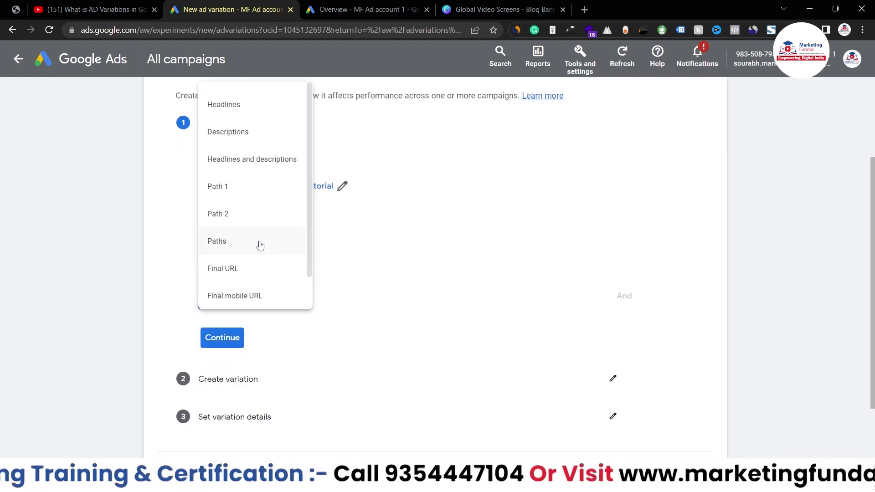
scroll(258, 245, "down", 1)
scroll(259, 246, "up", 1)
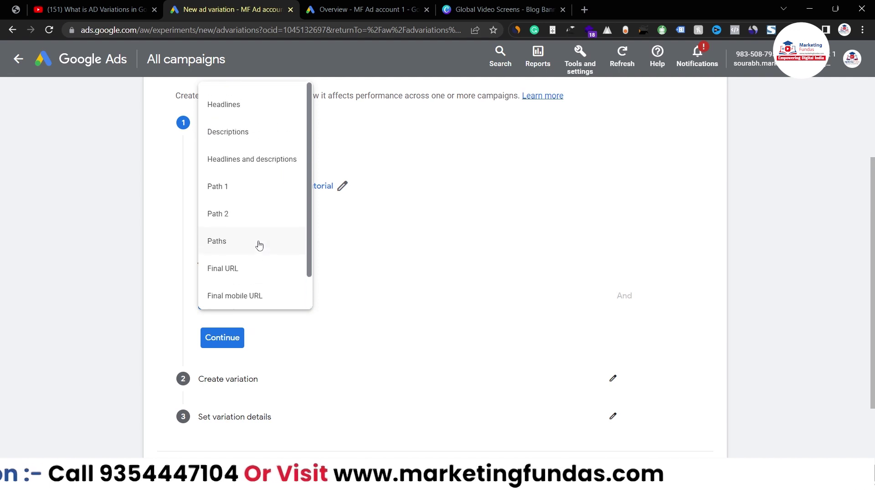
scroll(238, 143, "down", 1)
scroll(238, 142, "up", 1)
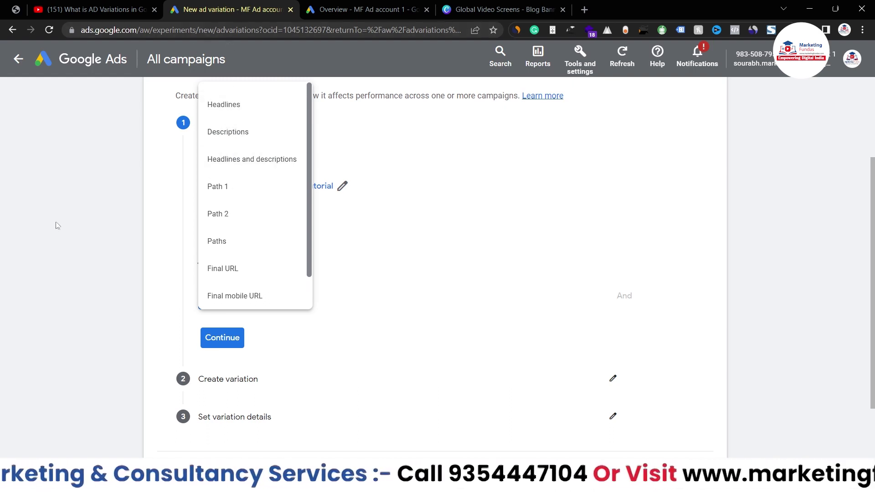
scroll(225, 290, "down", 1)
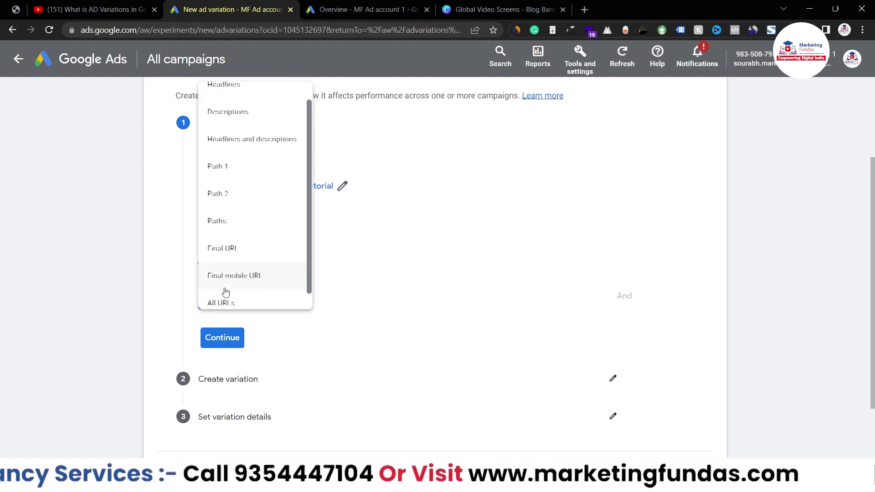
left_click(64, 265)
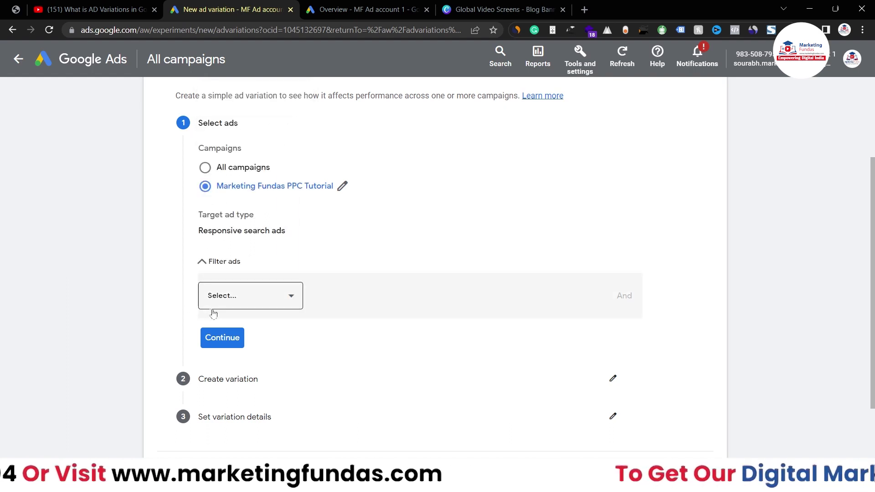
Continue past ad selection and keep Find and replace as the variation type for headlines
left_click(222, 337)
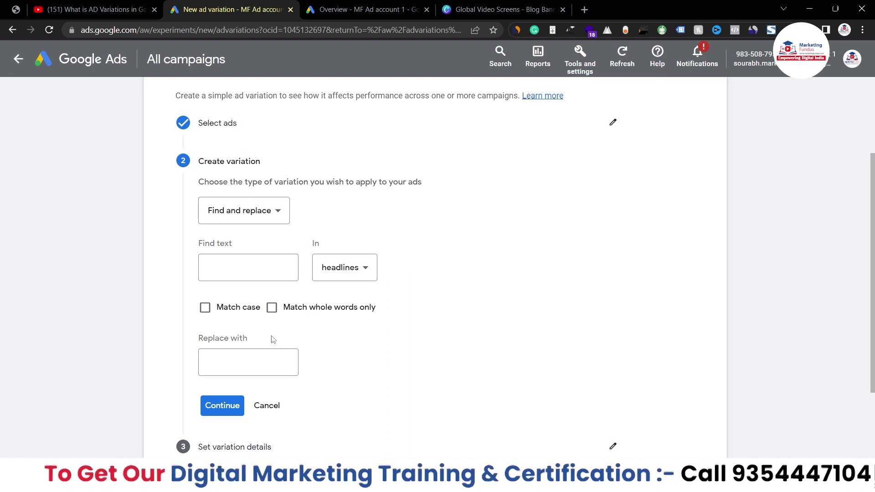
left_click(269, 211)
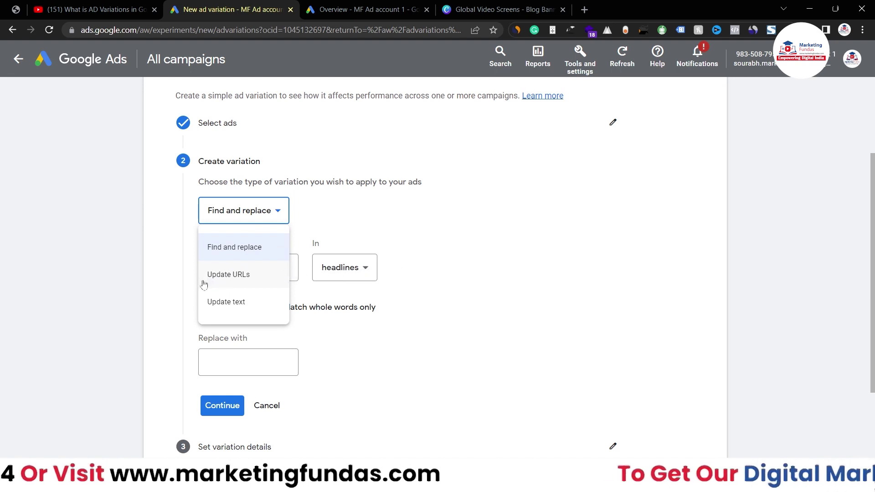
left_click(379, 211)
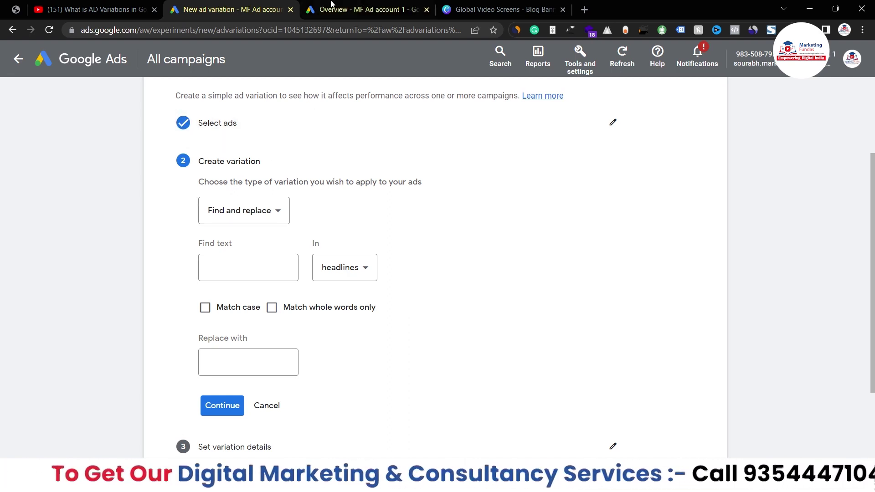
In the other account tab, open Marketing Fundas PPC Tutorial from Campaigns and show its ads
left_click(360, 9)
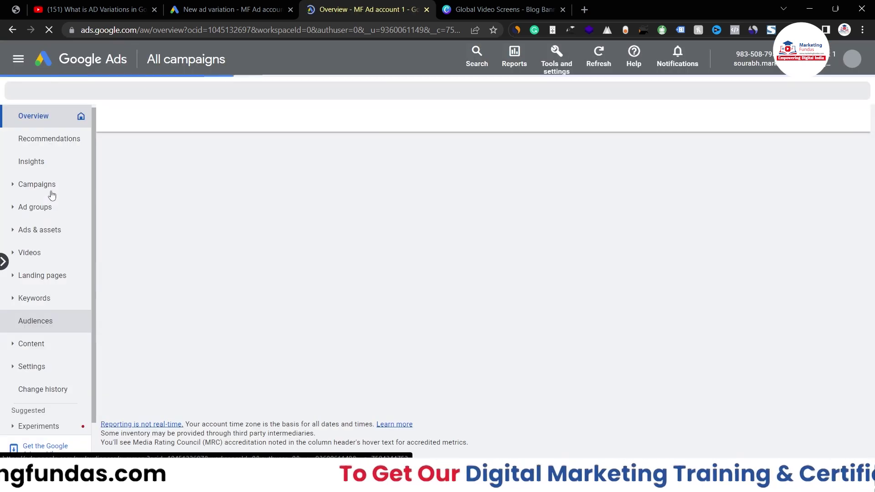
left_click(57, 187)
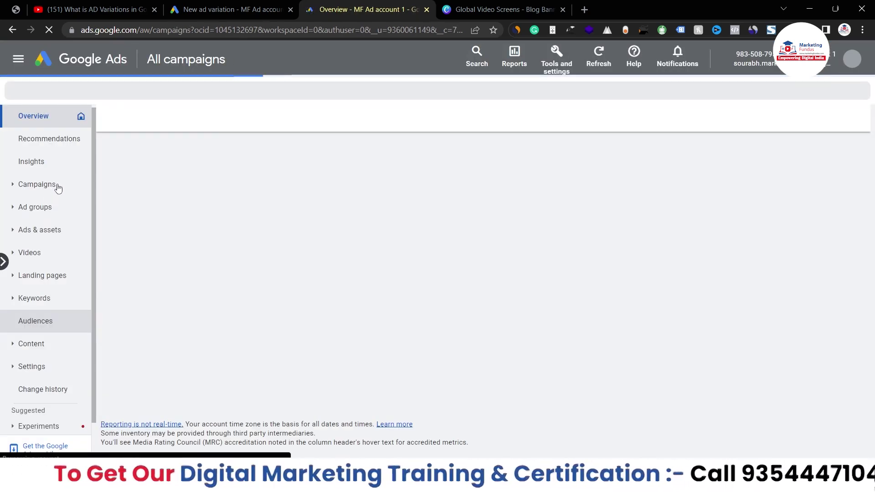
scroll(183, 213, "up", 5)
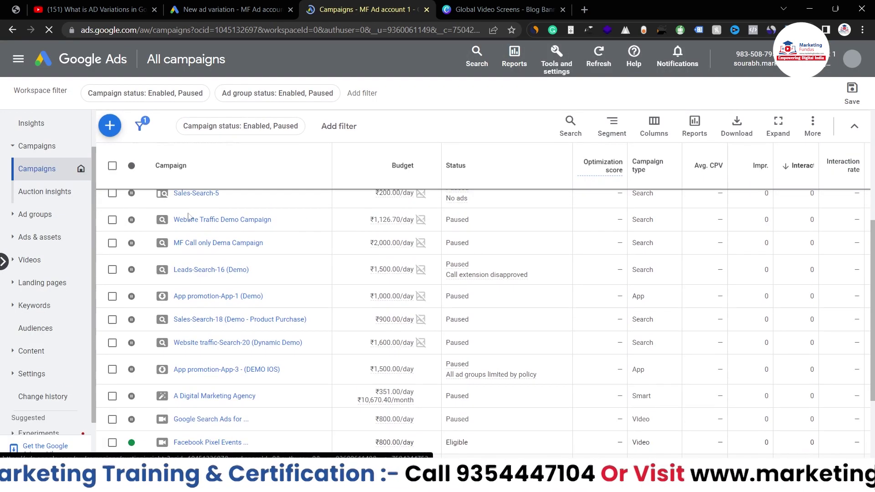
scroll(173, 245, "up", 3)
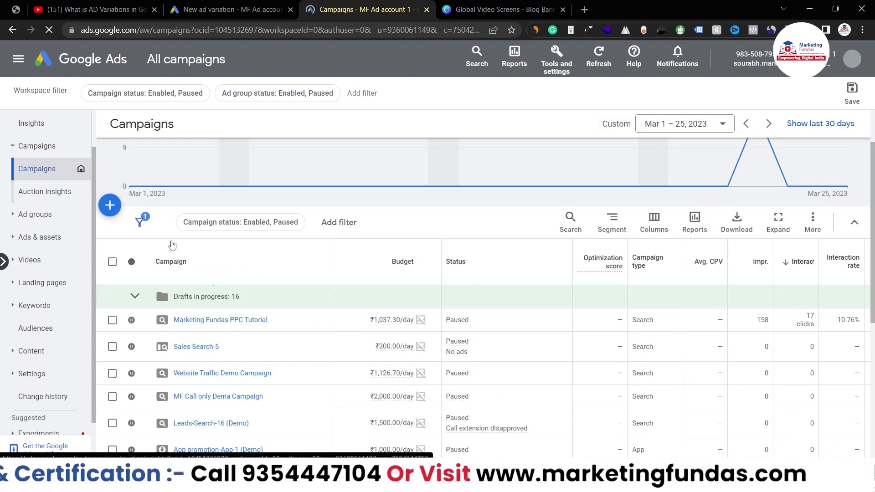
left_click(207, 320)
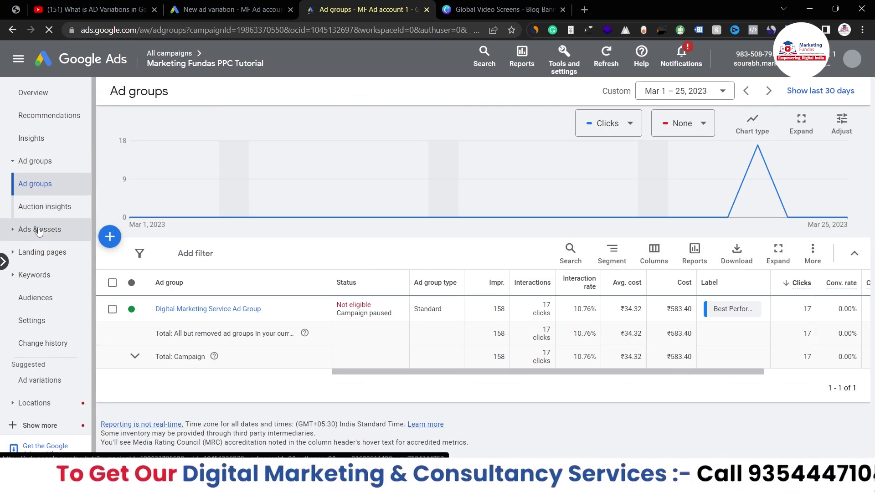
left_click(39, 230)
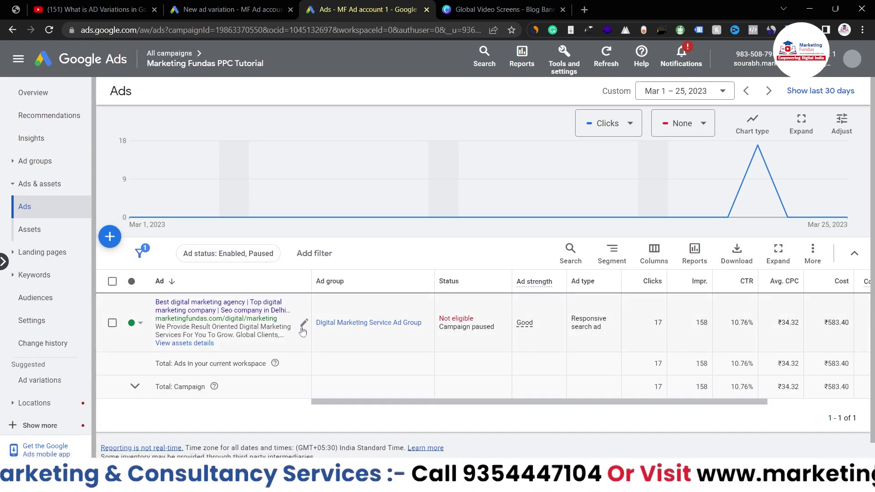
Open the campaign's responsive search ad for editing and review its fields
left_click(304, 325)
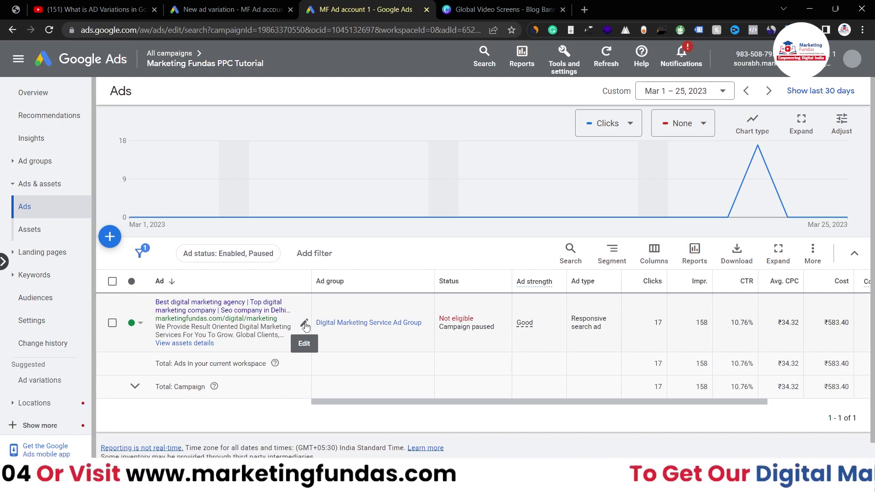
scroll(385, 399, "down", 7)
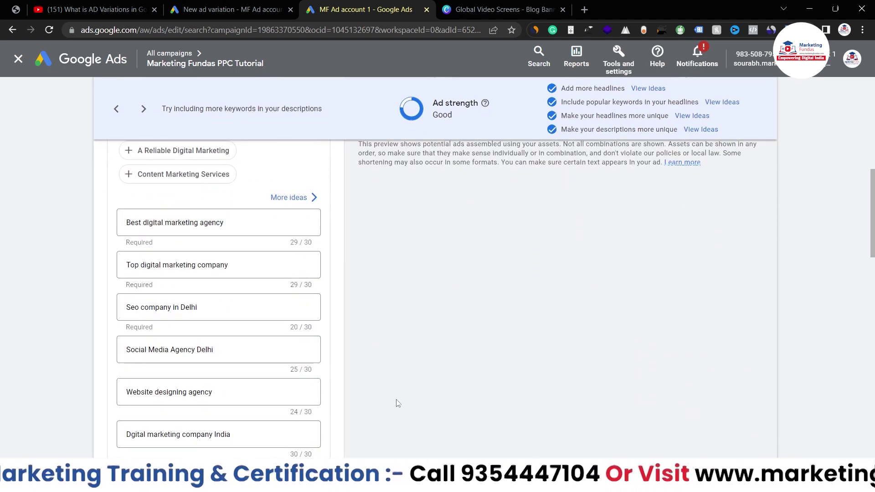
scroll(440, 356, "down", 3)
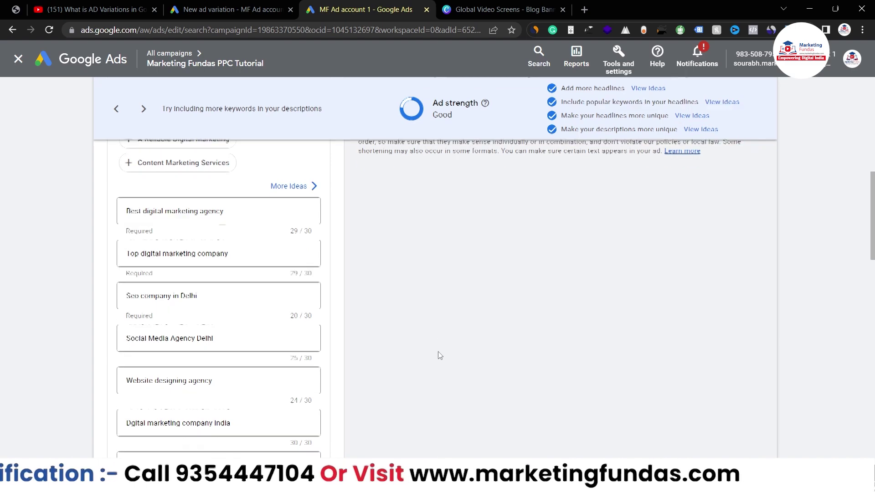
scroll(440, 355, "up", 1)
scroll(440, 356, "down", 10)
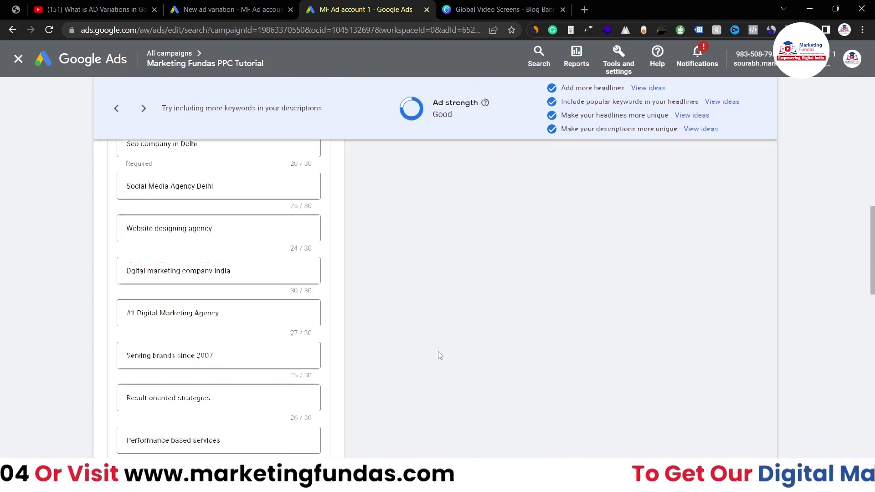
scroll(440, 355, "up", 5)
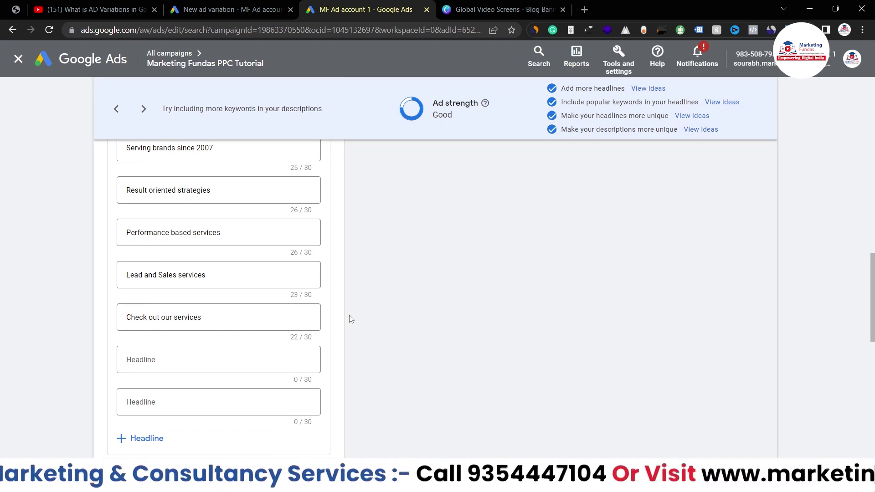
scroll(350, 319, "up", 12)
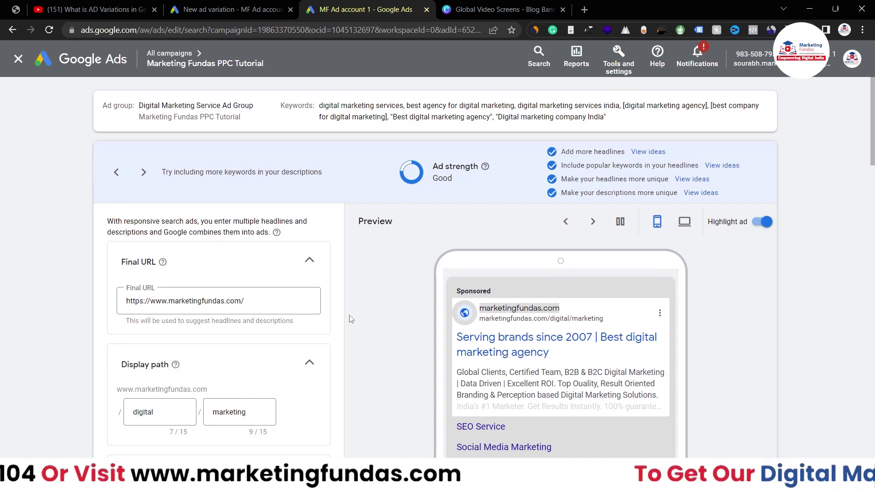
Locate the 'Check out our services' headline, then move to the YouTube tab
scroll(351, 319, "down", 15)
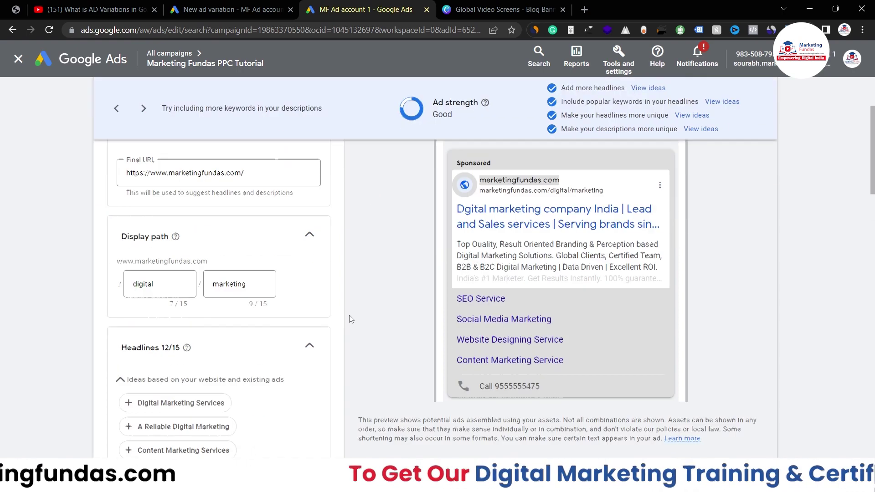
scroll(351, 319, "down", 2)
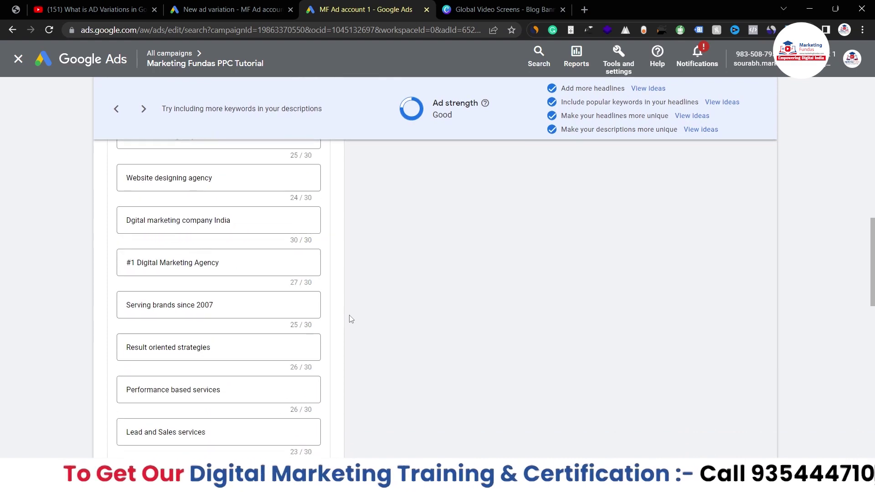
scroll(351, 319, "down", 4)
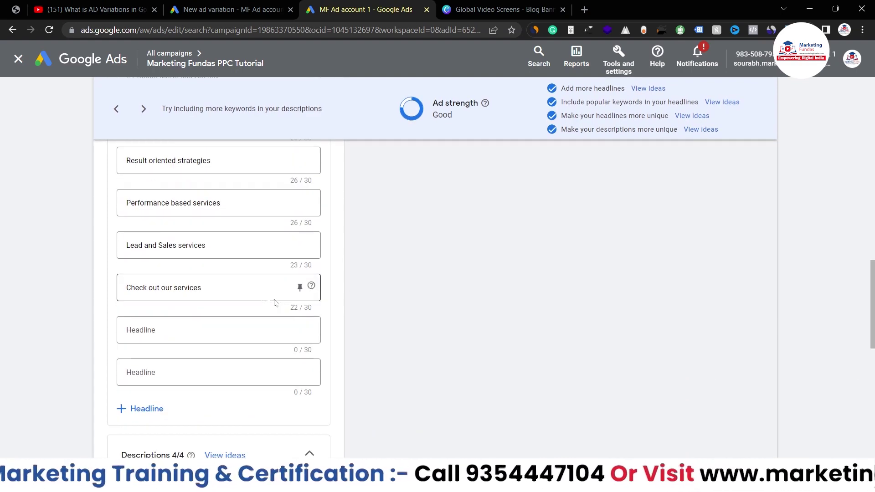
left_click(240, 289)
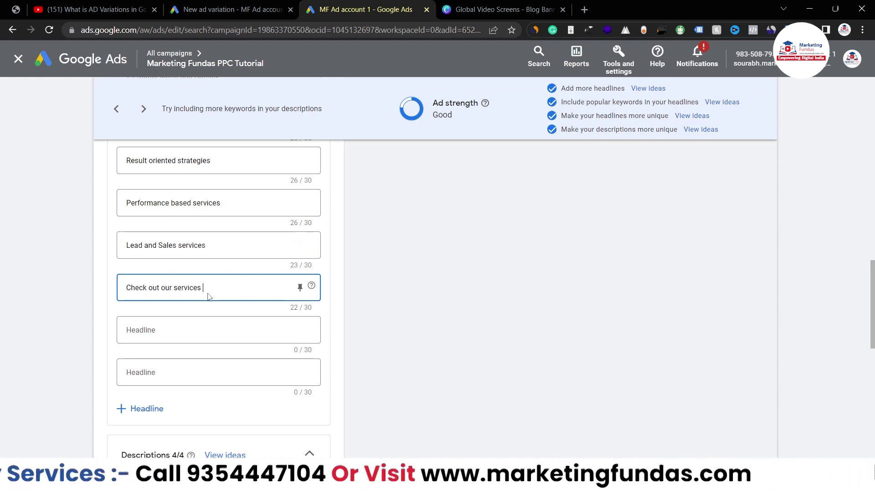
left_click(96, 7)
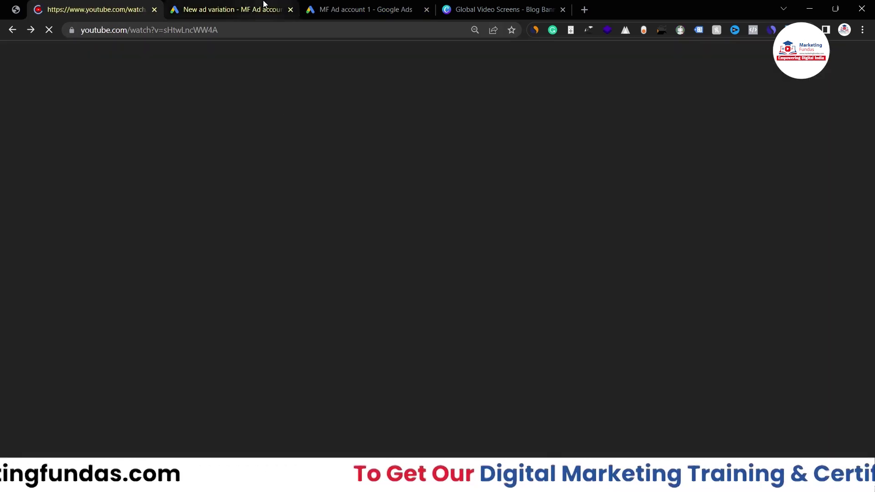
Back on the New ad variation form, enter 'check out' as the text to find
left_click(265, 6)
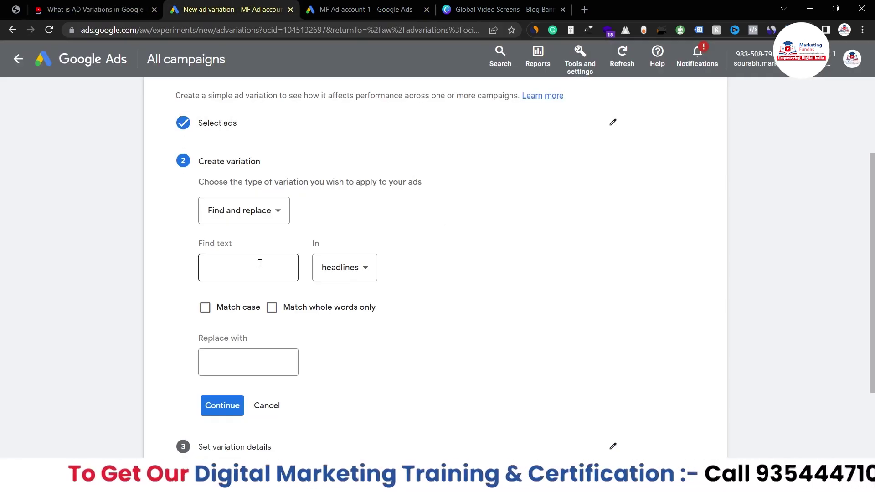
left_click(231, 264)
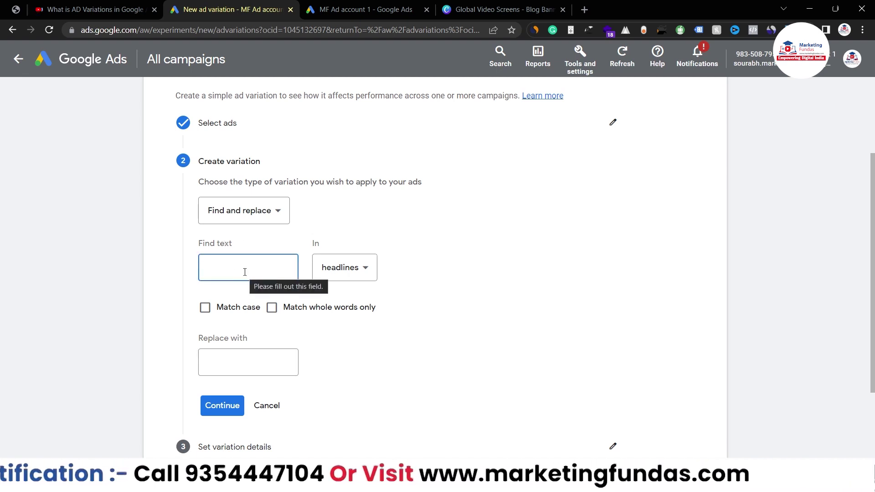
type("check out")
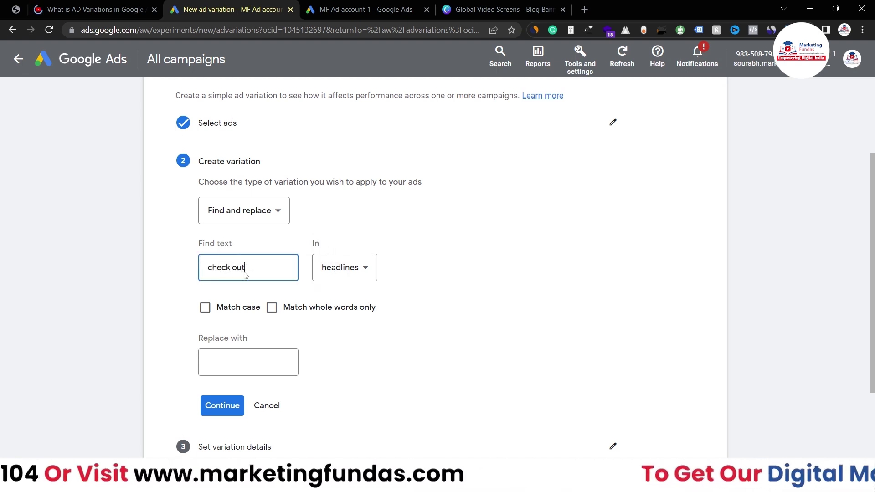
left_click(364, 268)
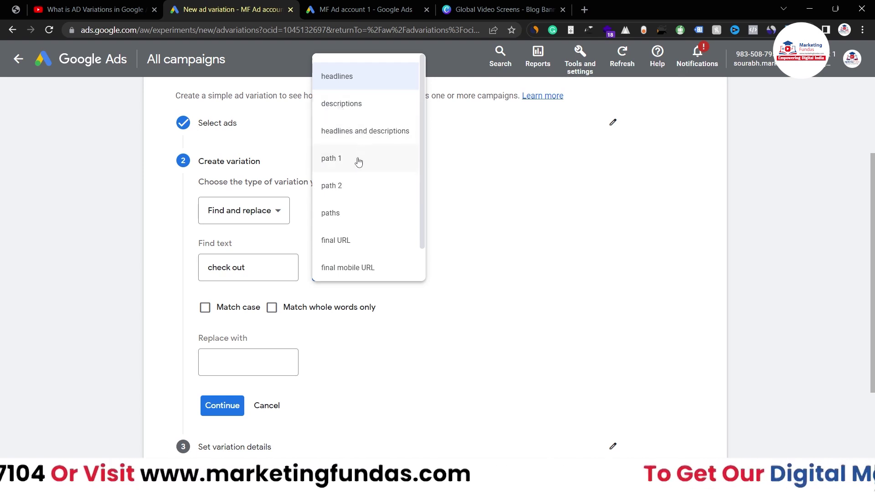
Review the In options and keep headlines as where 'check out' is searched
scroll(357, 159, "down", 1)
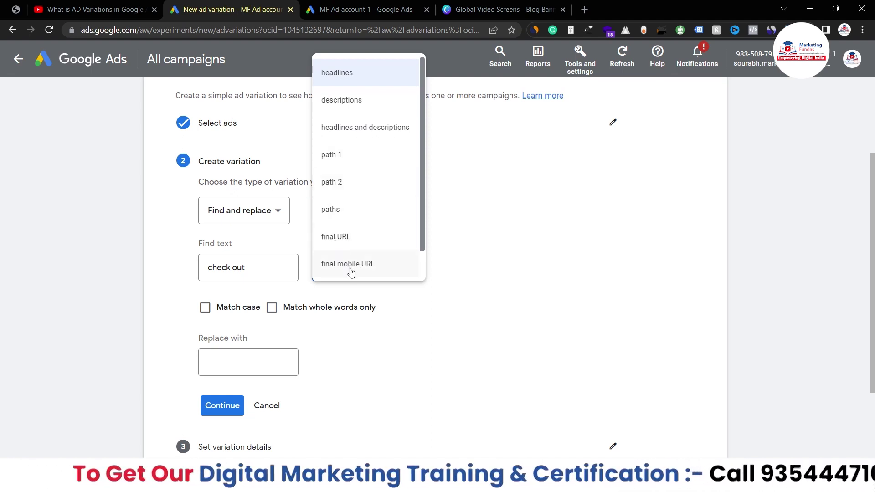
scroll(351, 272, "down", 1)
scroll(357, 213, "up", 1)
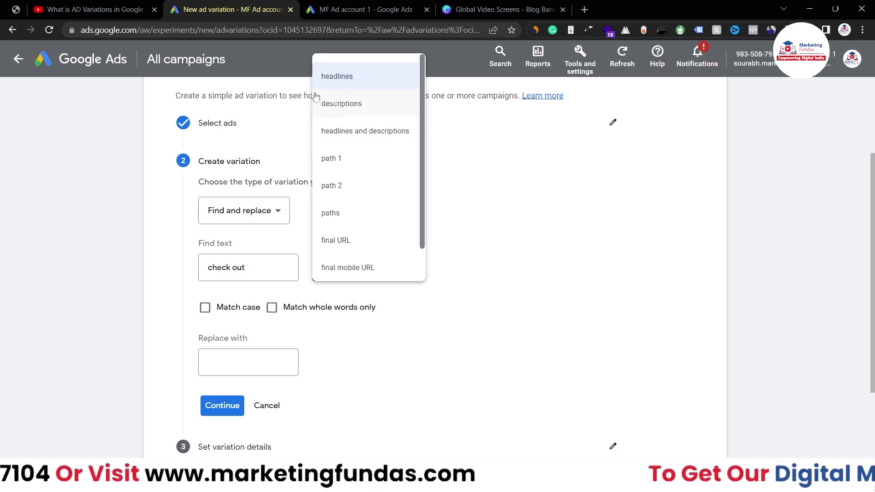
left_click(455, 233)
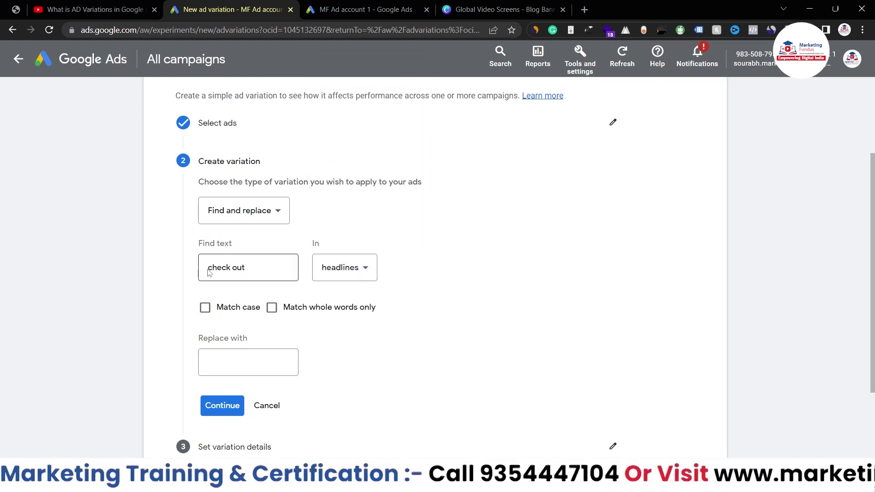
Enter 'Book' as the replacement text and select 'check out' in the Find text box
left_click(235, 363)
type("Book")
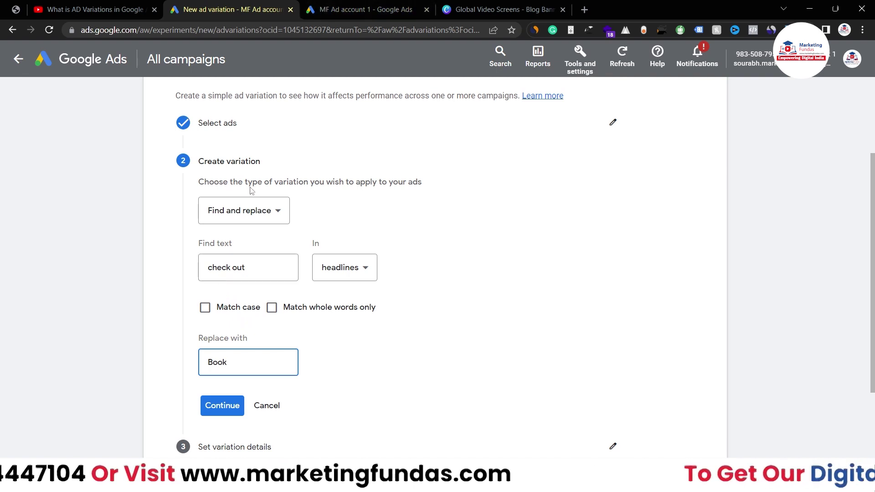
left_click_drag(246, 267, 208, 266)
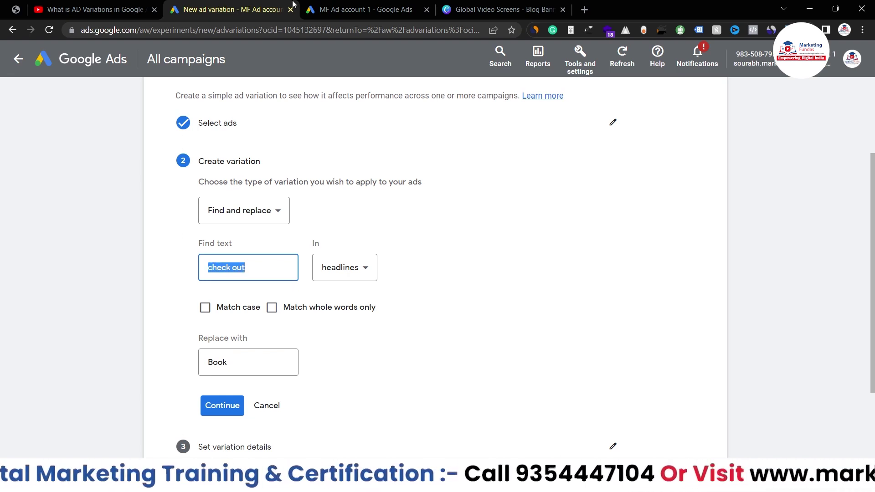
left_click(350, 5)
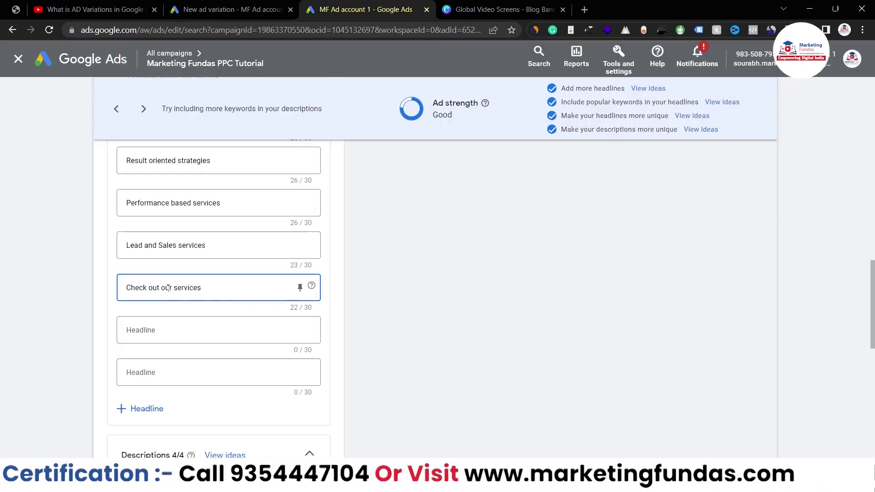
left_click_drag(150, 287, 127, 287)
left_click(128, 286)
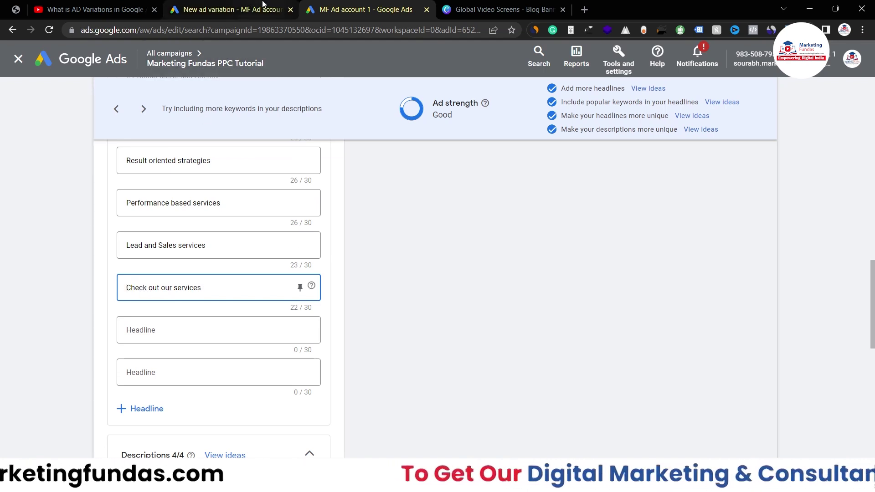
left_click(233, 9)
left_click(416, 365)
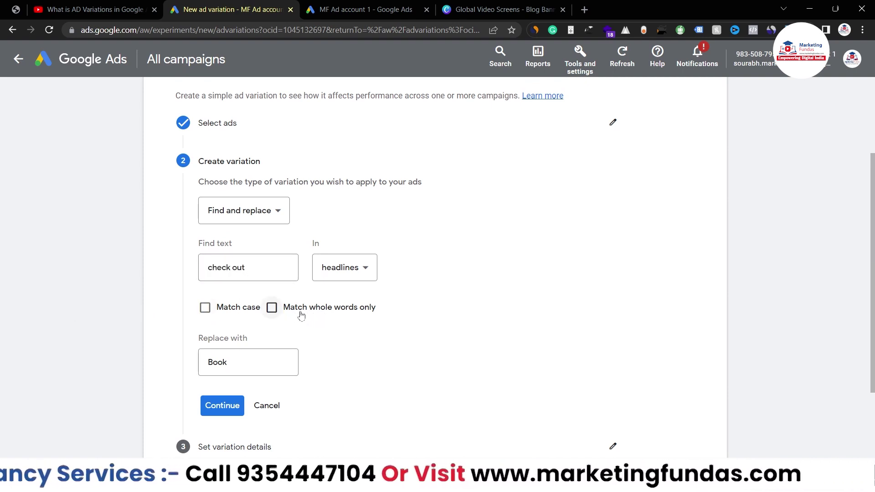
scroll(328, 324, "down", 1)
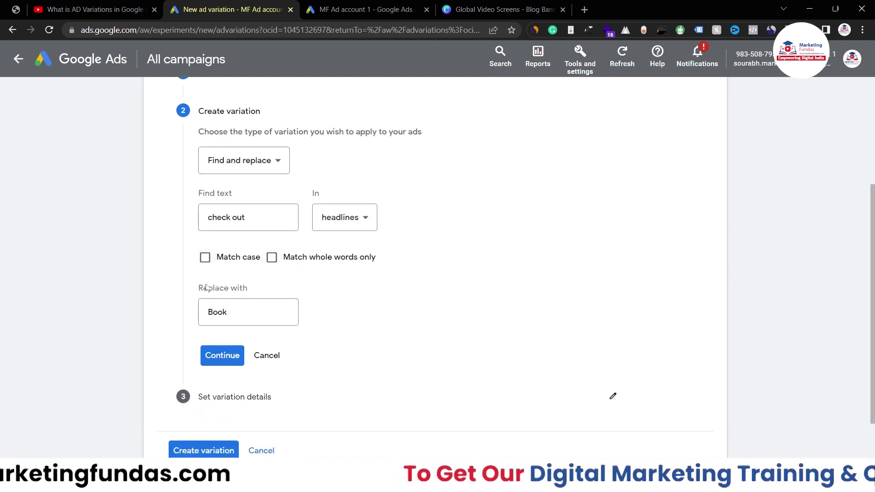
scroll(282, 291, "down", 1)
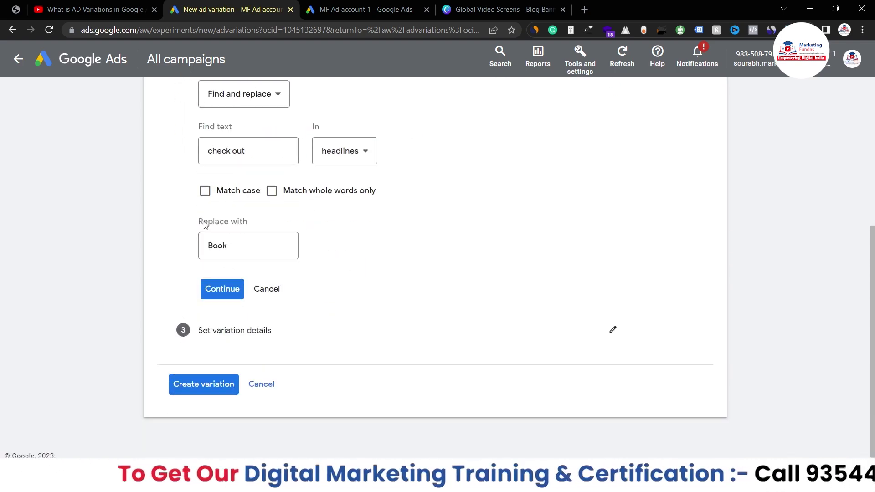
scroll(205, 224, "up", 2)
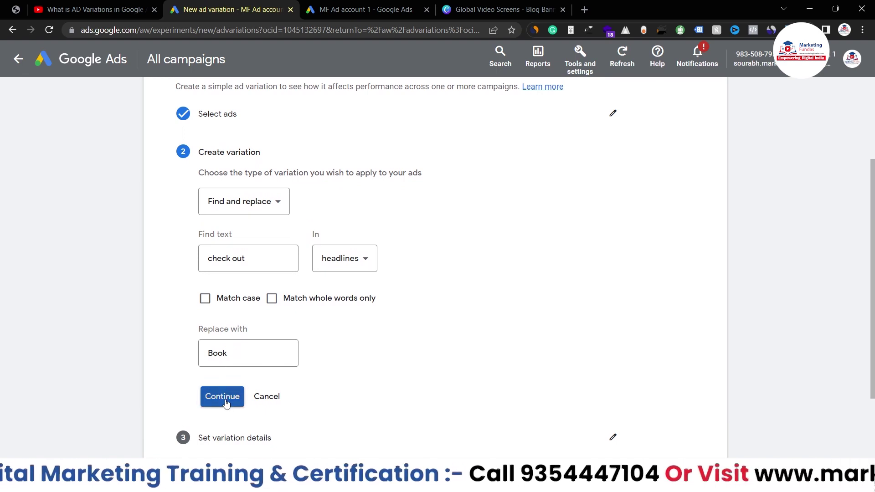